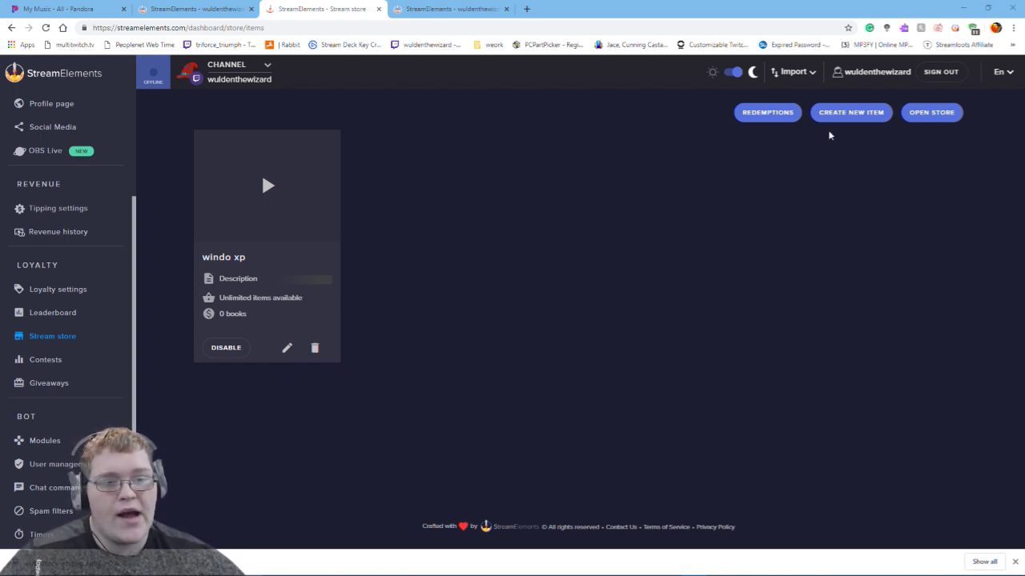
# Create a new store item named 'boooo' as a Sound effects item costing 0.
pyautogui.click(851, 114)
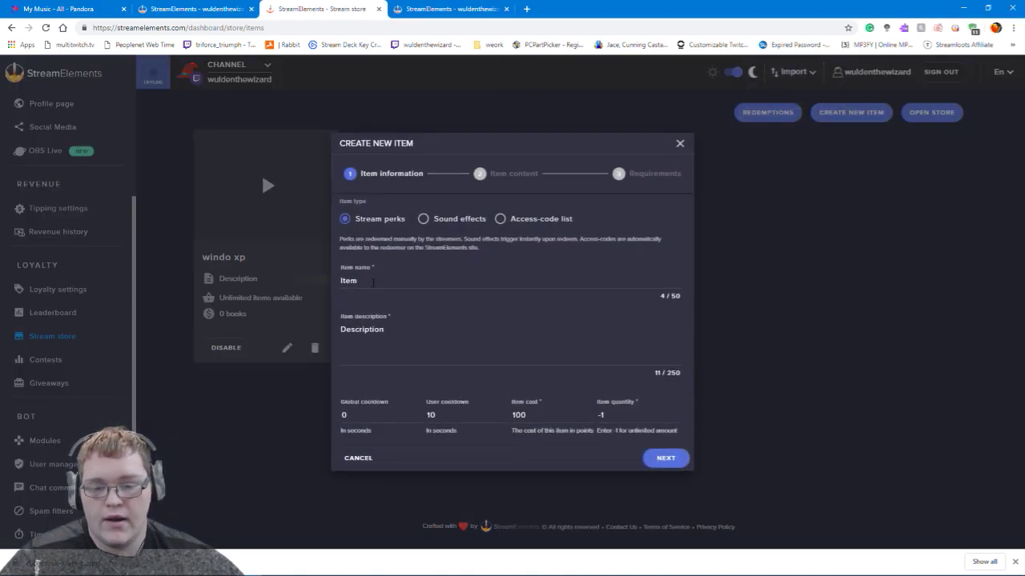
pyautogui.click(373, 282)
pyautogui.hotkey('ctrl', 'a')
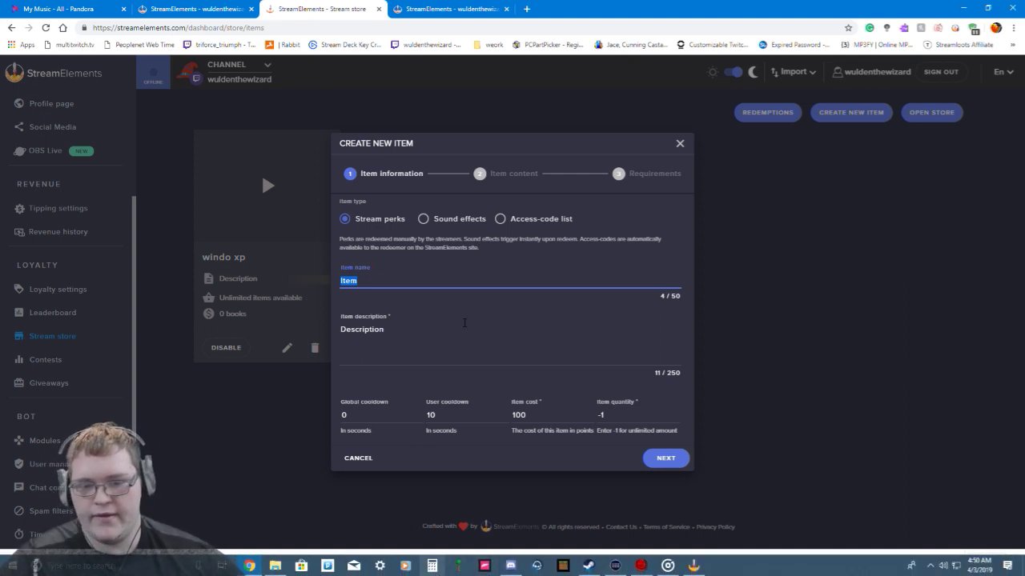
pyautogui.write('boooo')
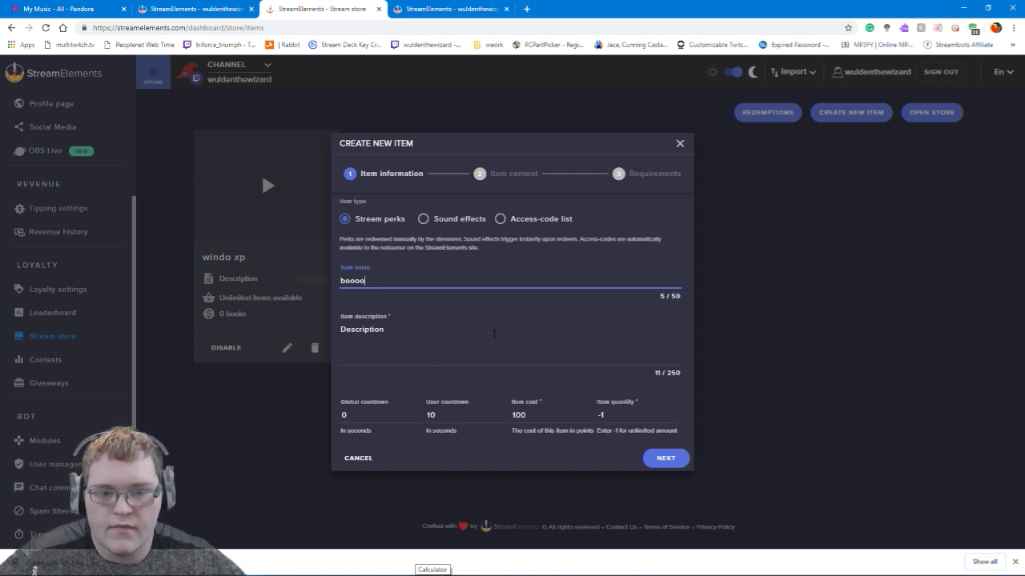
pyautogui.click(422, 218)
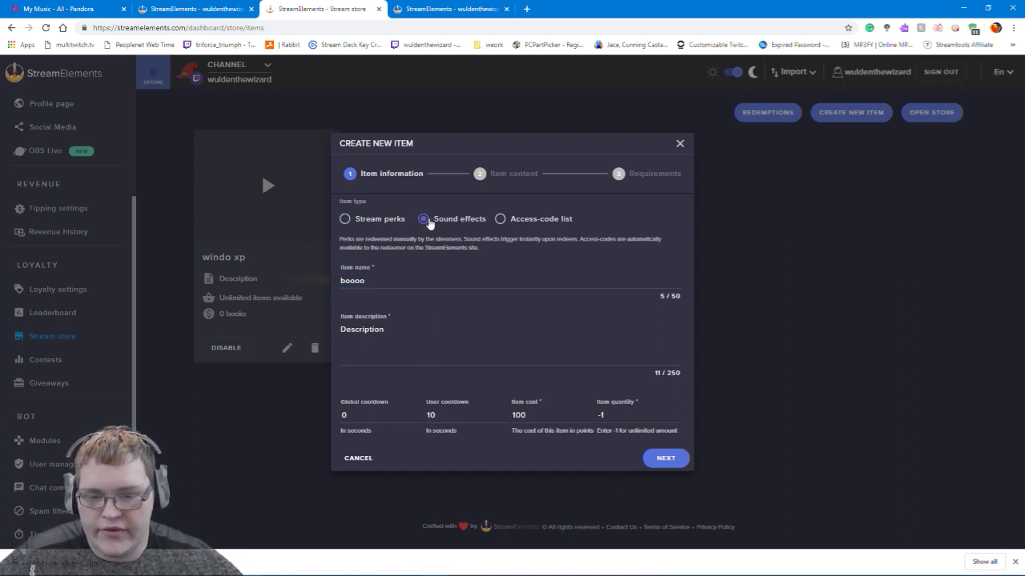
pyautogui.doubleClick(534, 411)
pyautogui.write('0')
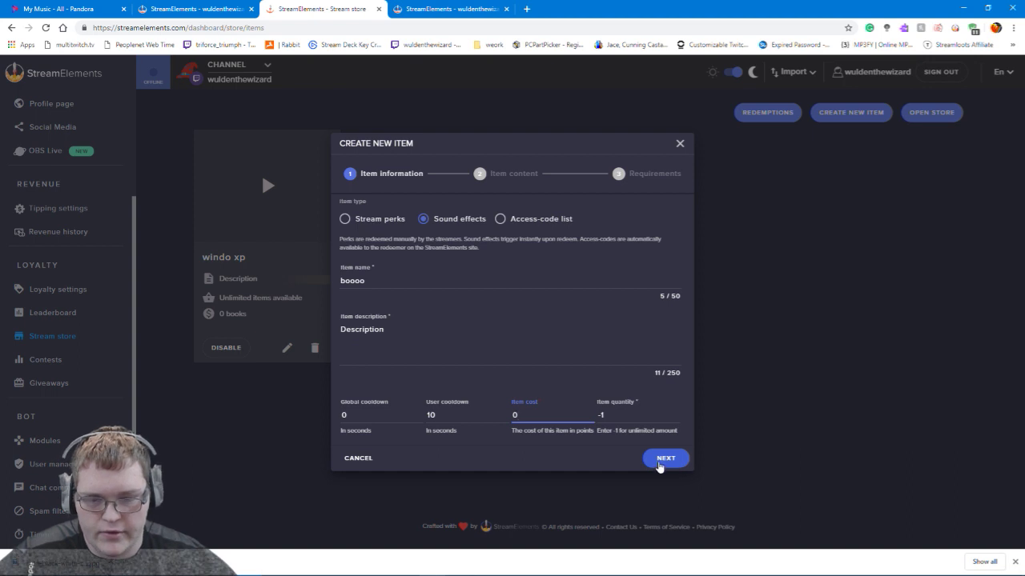
# Upload the booing sound file aabooing.mp3 (152 KB) to the media library.
pyautogui.click(666, 460)
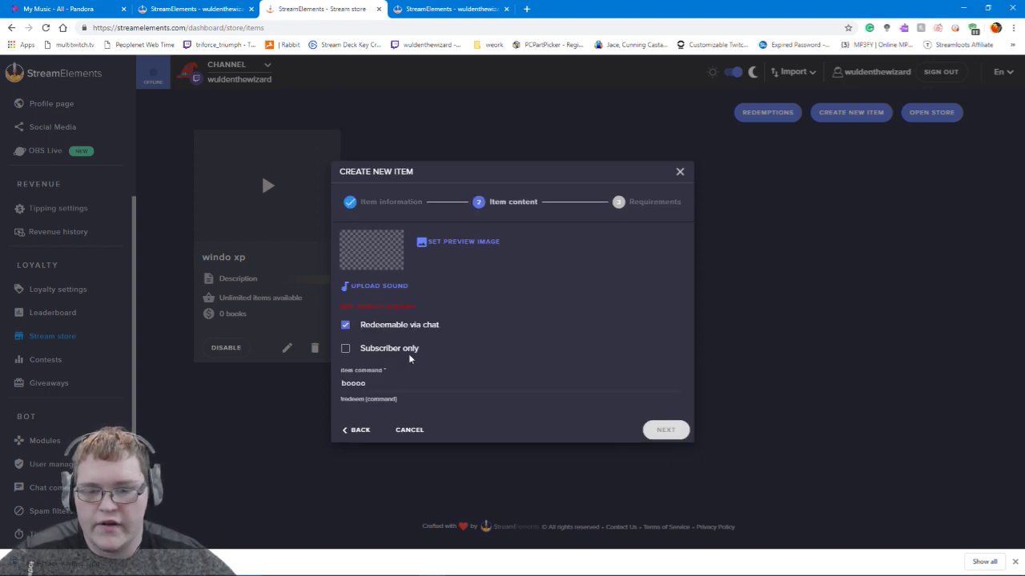
pyautogui.click(386, 286)
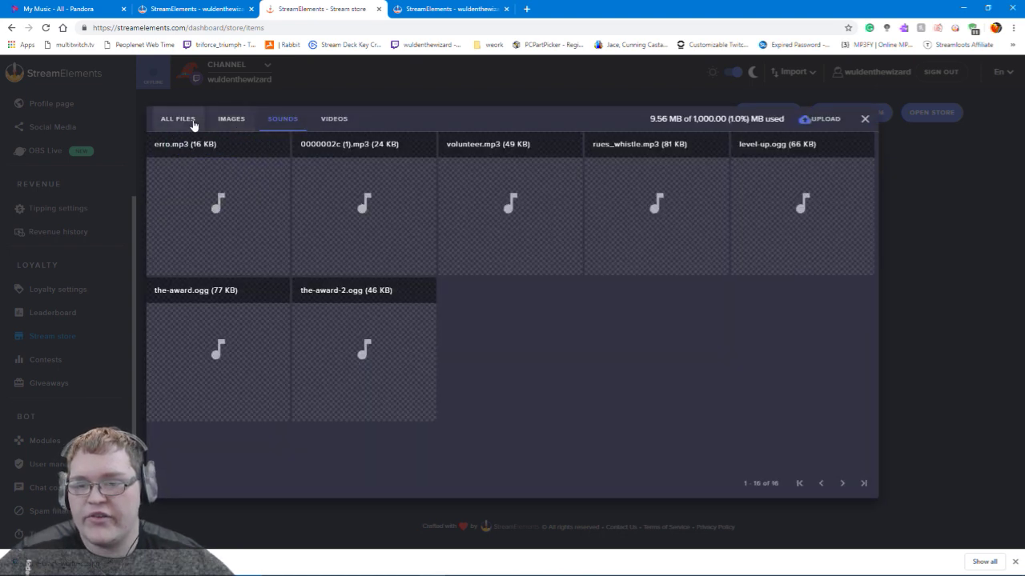
pyautogui.click(823, 120)
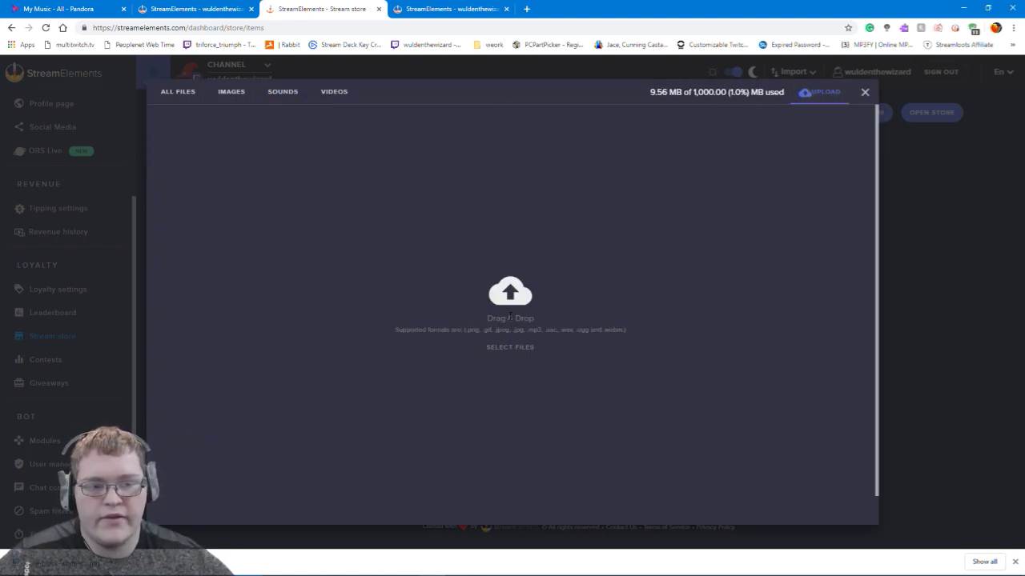
pyautogui.click(504, 346)
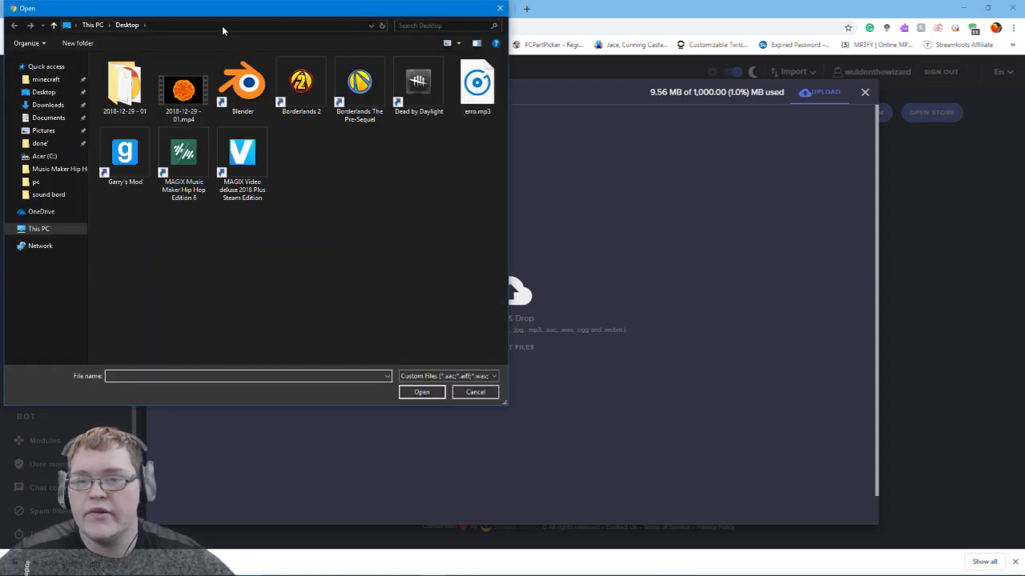
pyautogui.press('Escape')
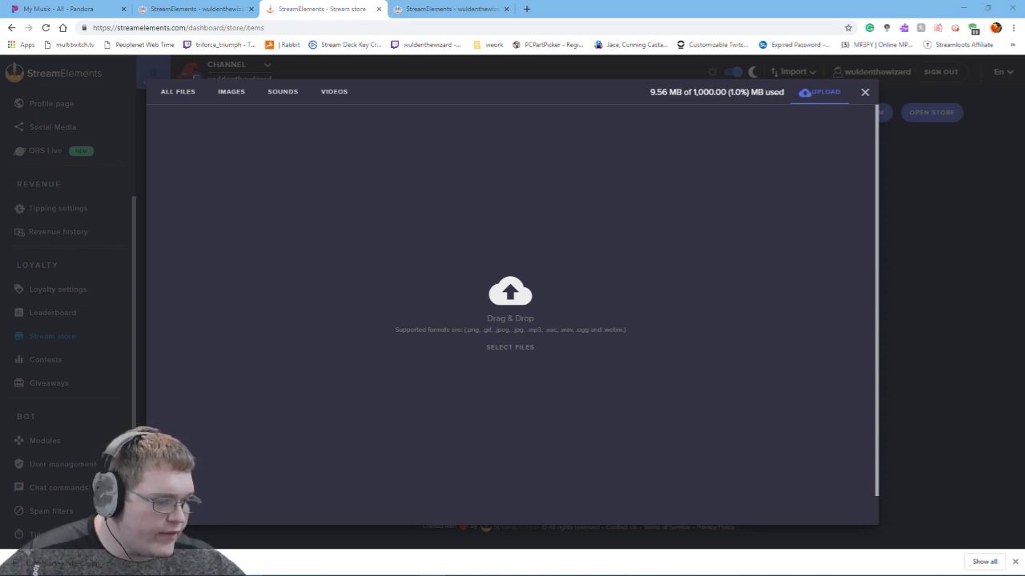
pyautogui.press('Return')
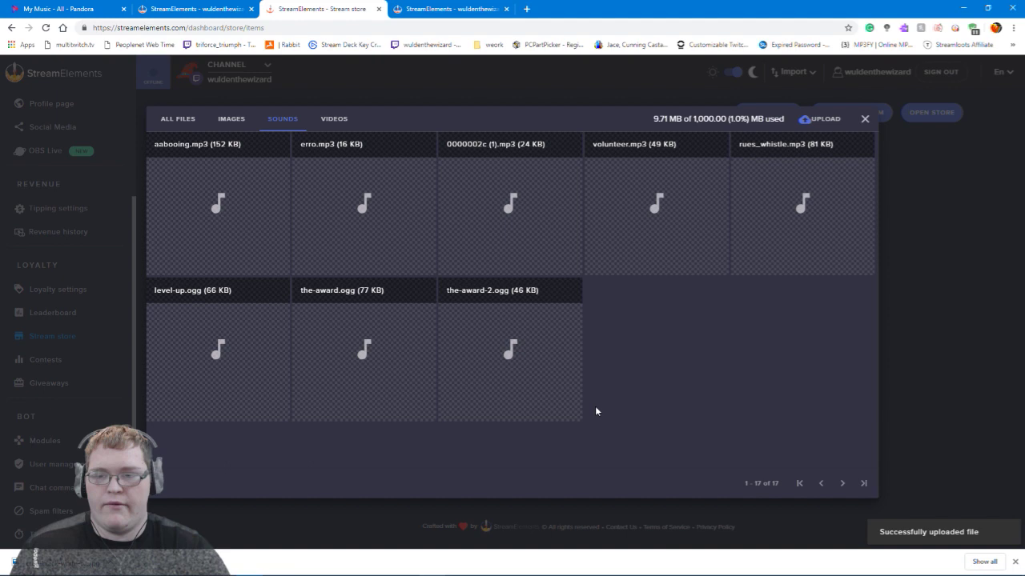
# Use aabooing.mp3 as the sound, set the chat command to 'booing', and save the boooo item.
pyautogui.click(190, 146)
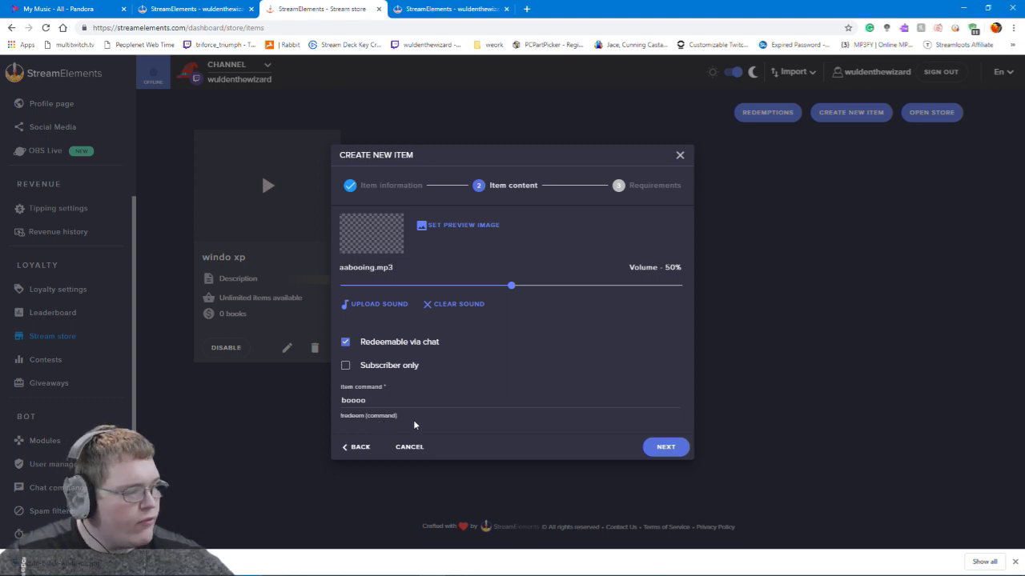
pyautogui.click(388, 404)
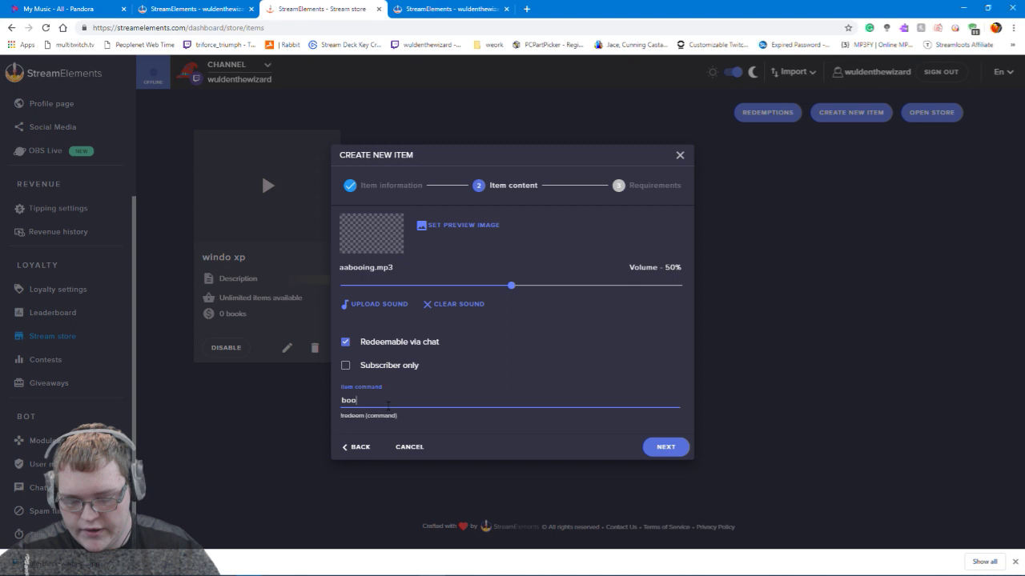
pyautogui.write('ing')
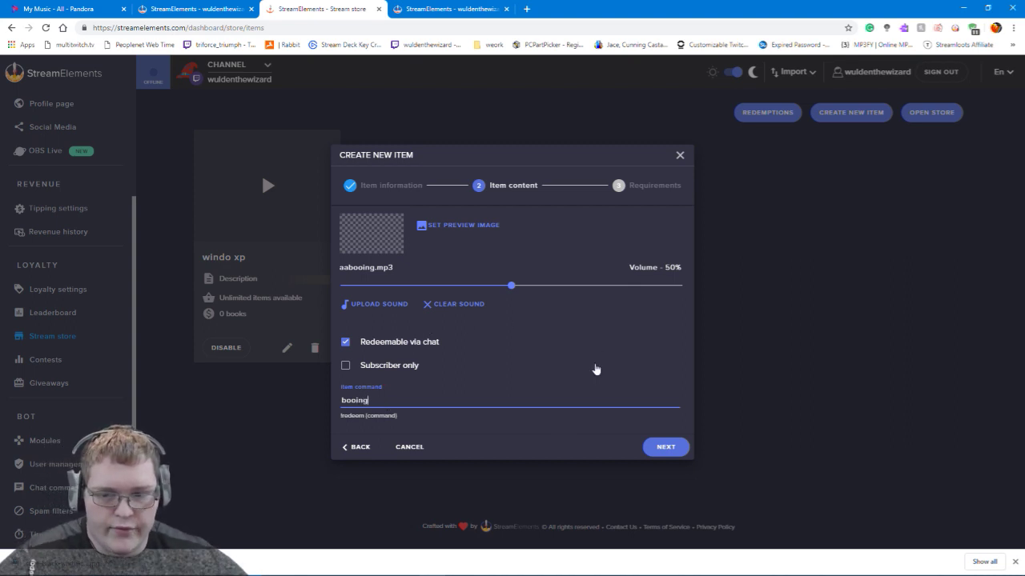
pyautogui.click(665, 447)
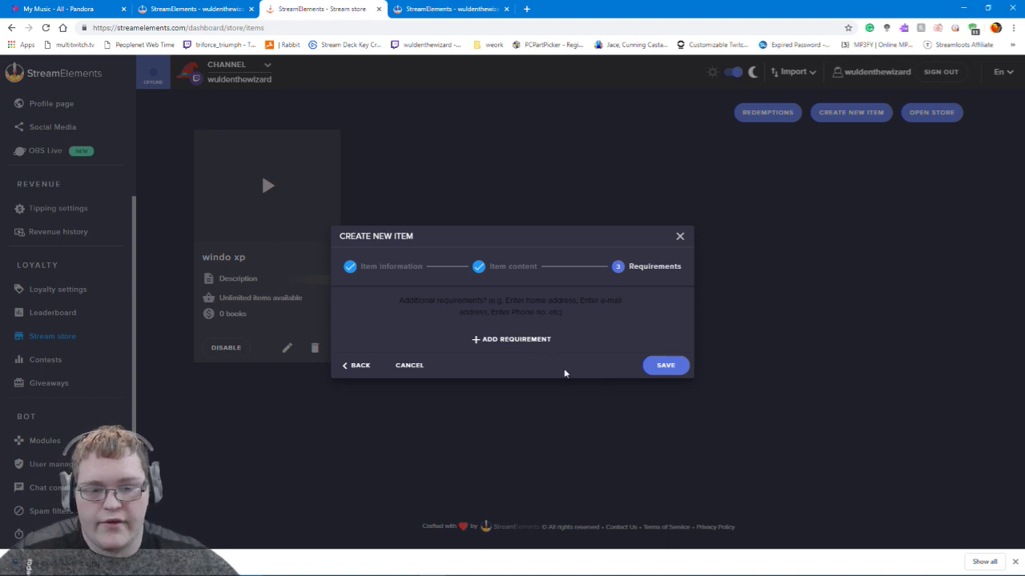
pyautogui.click(665, 366)
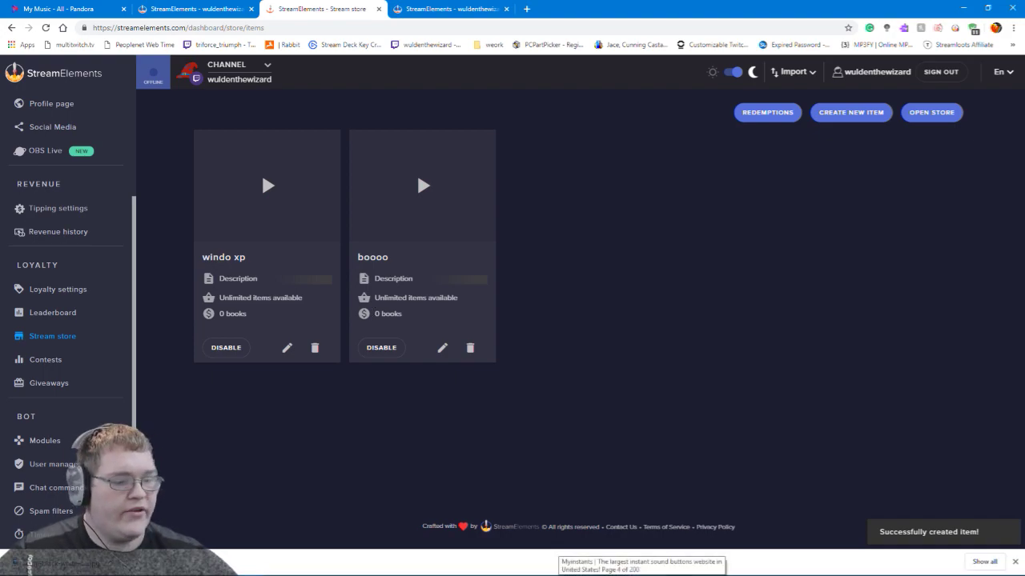
# Send '!redeem boooo' in the Twitch chat, then move the chat aside to reveal the boooo store card.
pyautogui.hotkey('alt', 'Tab')
pyautogui.press('super+Down')
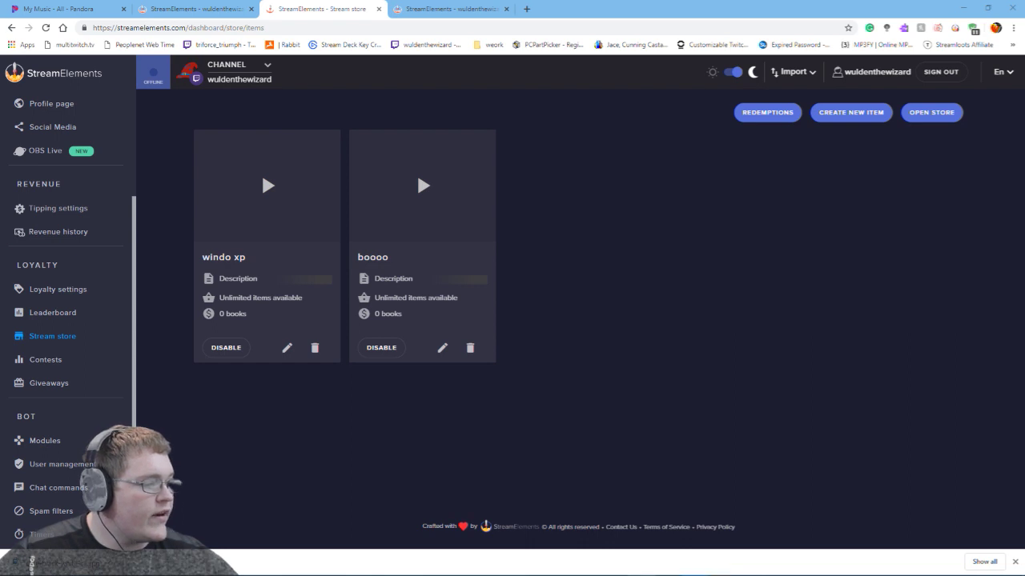
pyautogui.hotkey('alt', 'Tab')
pyautogui.moveTo(457, 238); pyautogui.dragTo(454, 65)
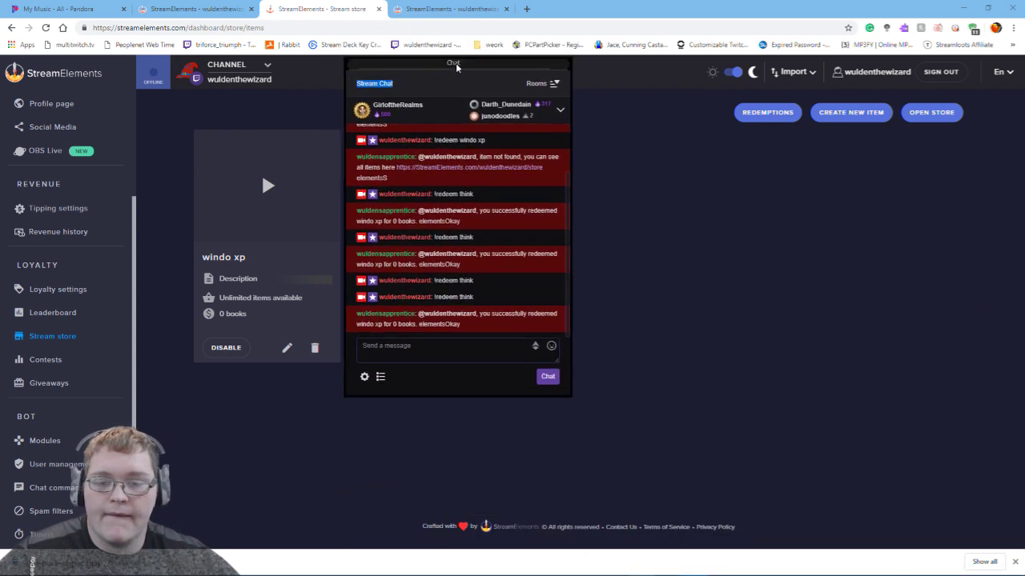
pyautogui.click(452, 355)
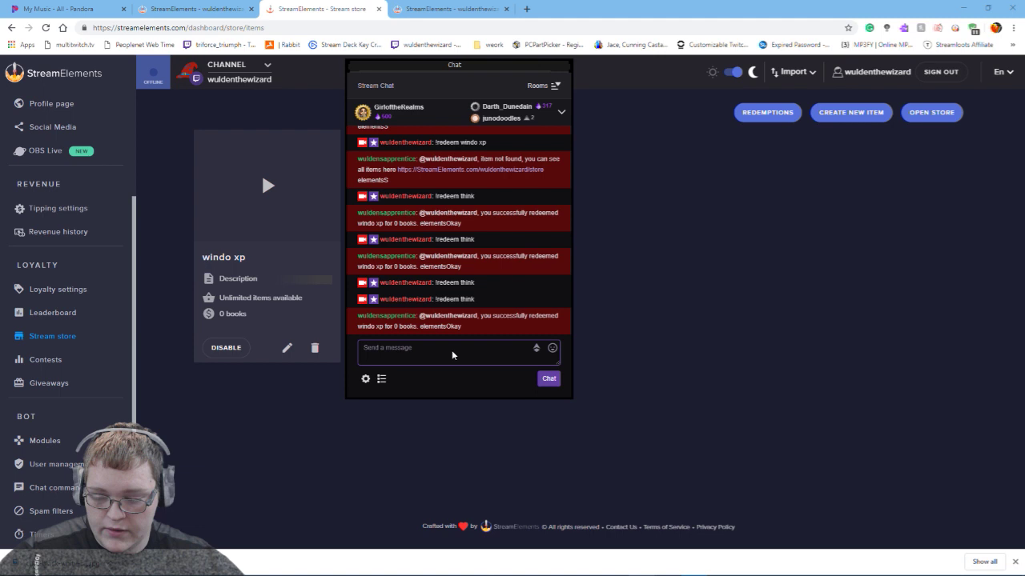
pyautogui.write('!r')
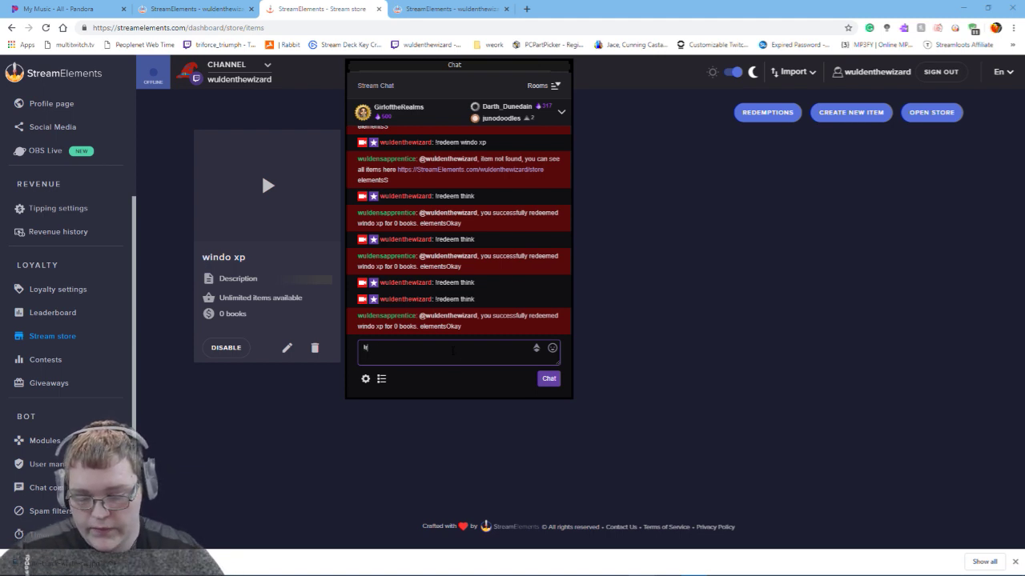
pyautogui.write('edeem ')
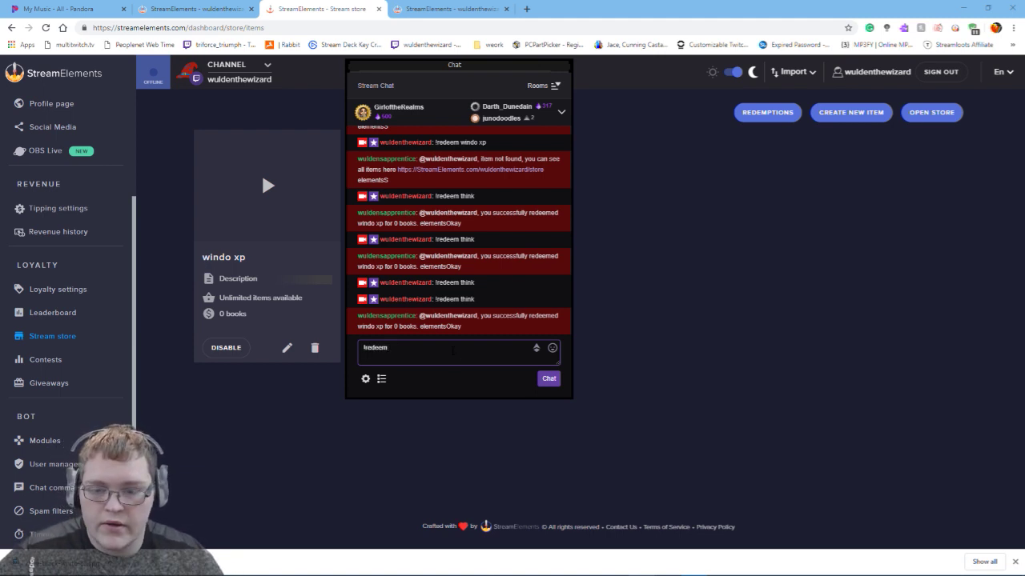
pyautogui.write('boooo')
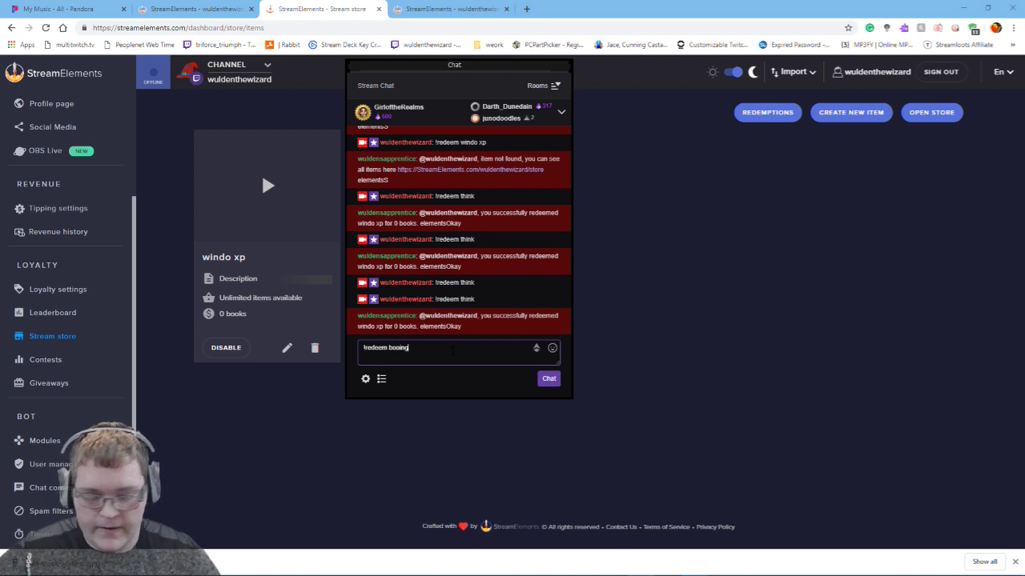
pyautogui.press('Return')
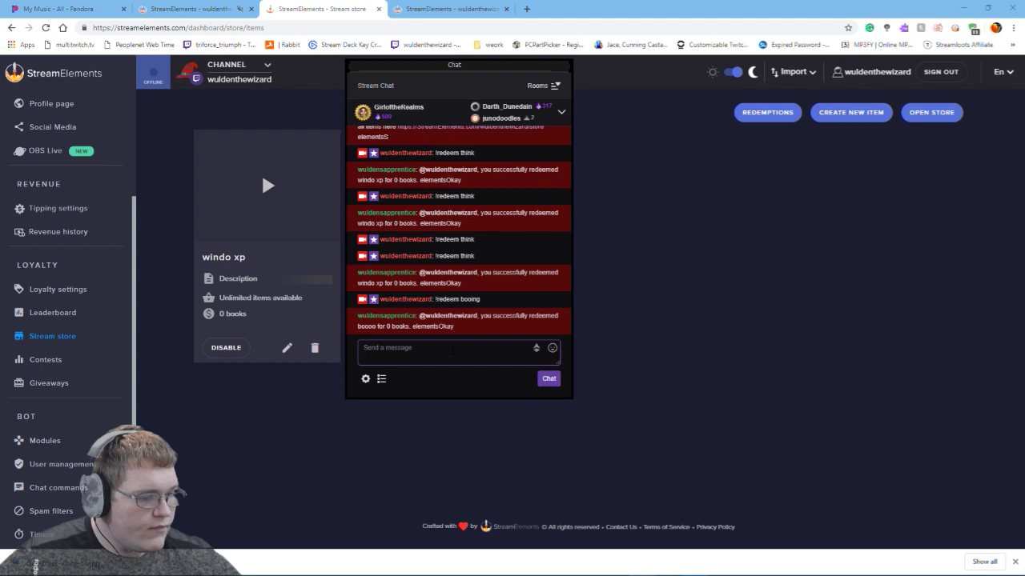
pyautogui.moveTo(434, 69); pyautogui.dragTo(730, 194)
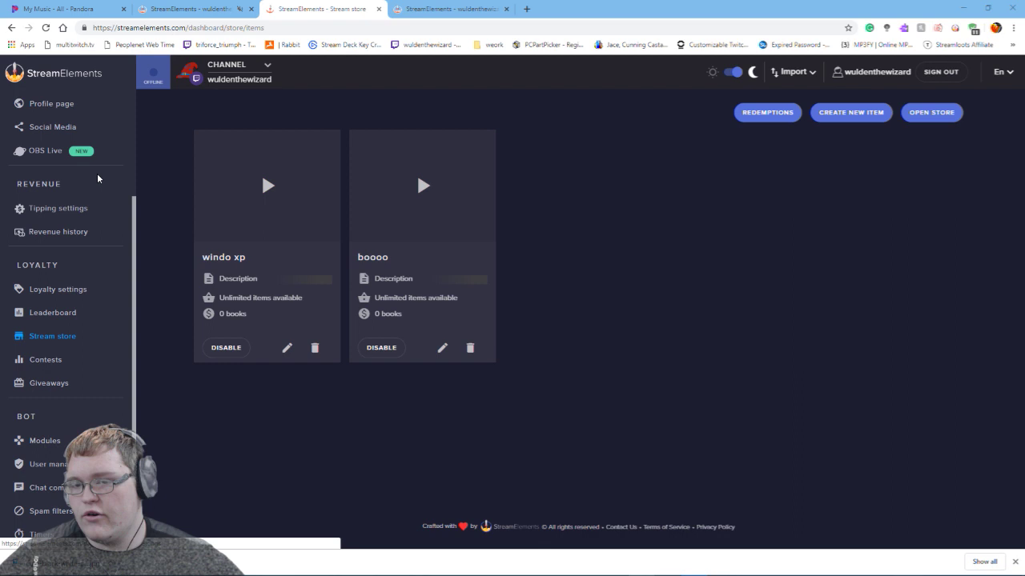
# Open the WIZARD overlay from My overlays in the editor and dismiss the launch dialog.
pyautogui.scroll(2, 96, 178)
pyautogui.click(72, 149)
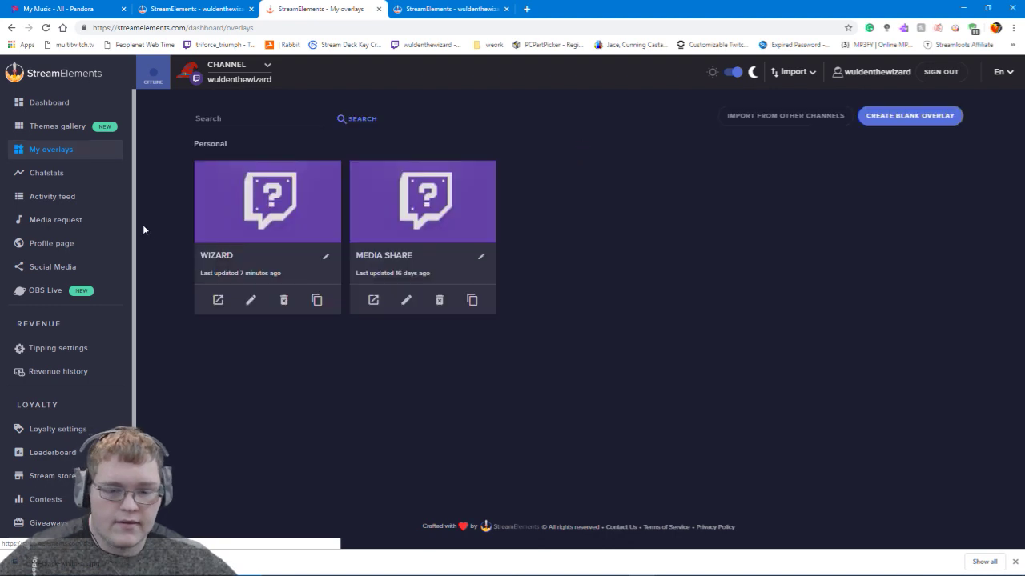
pyautogui.click(250, 304)
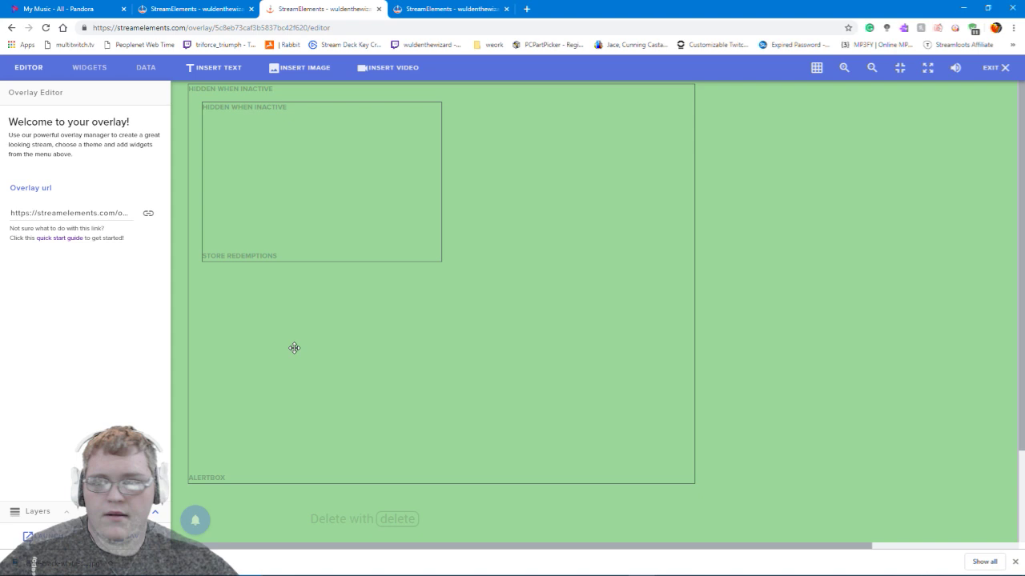
pyautogui.click(90, 69)
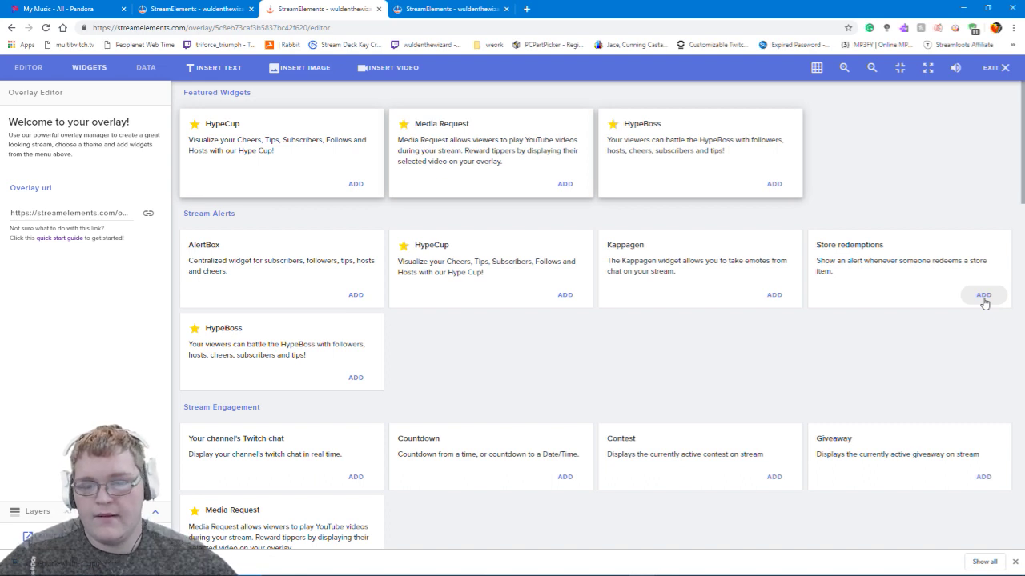
pyautogui.click(29, 68)
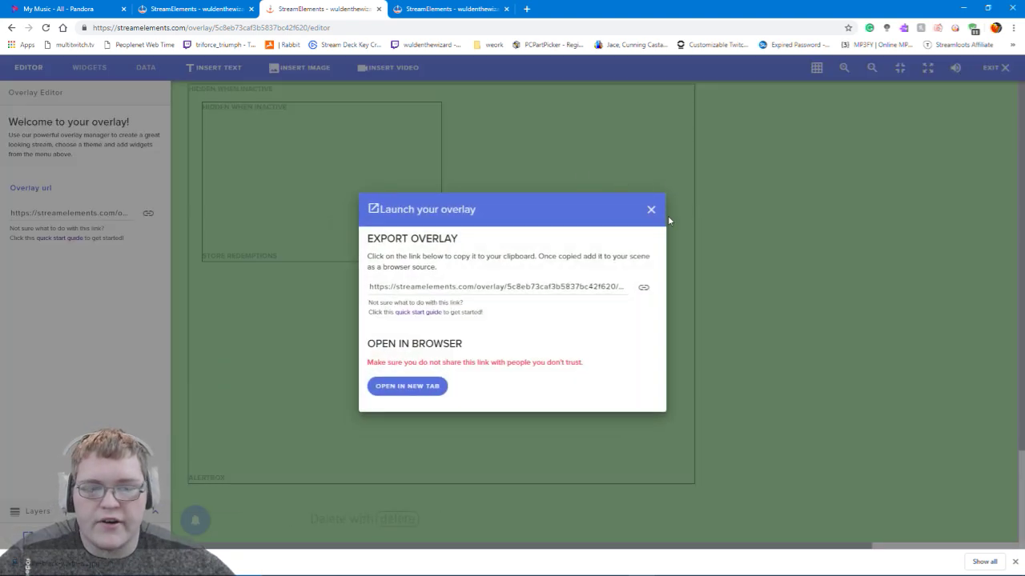
pyautogui.click(652, 211)
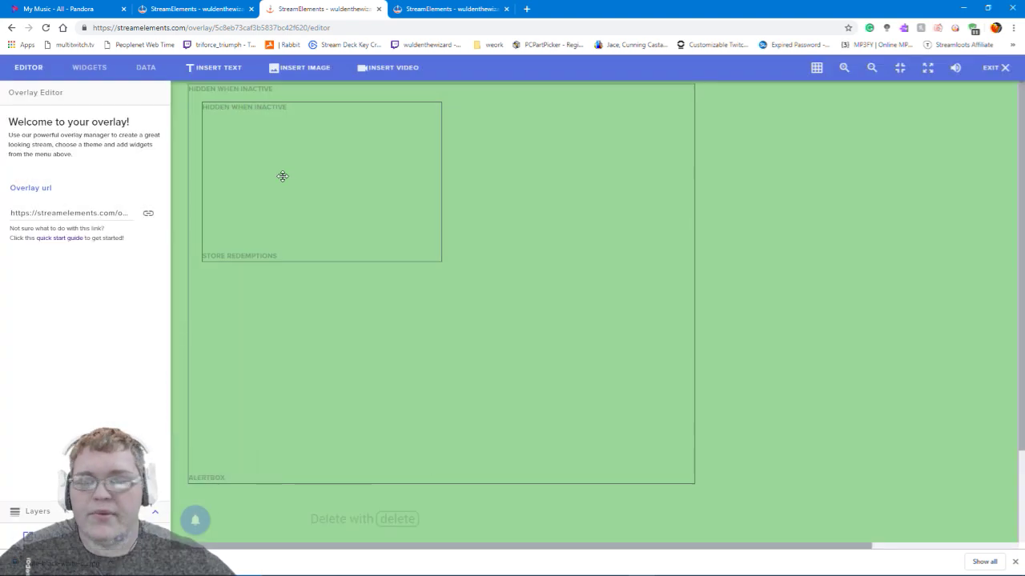
pyautogui.click(89, 68)
pyautogui.click(982, 295)
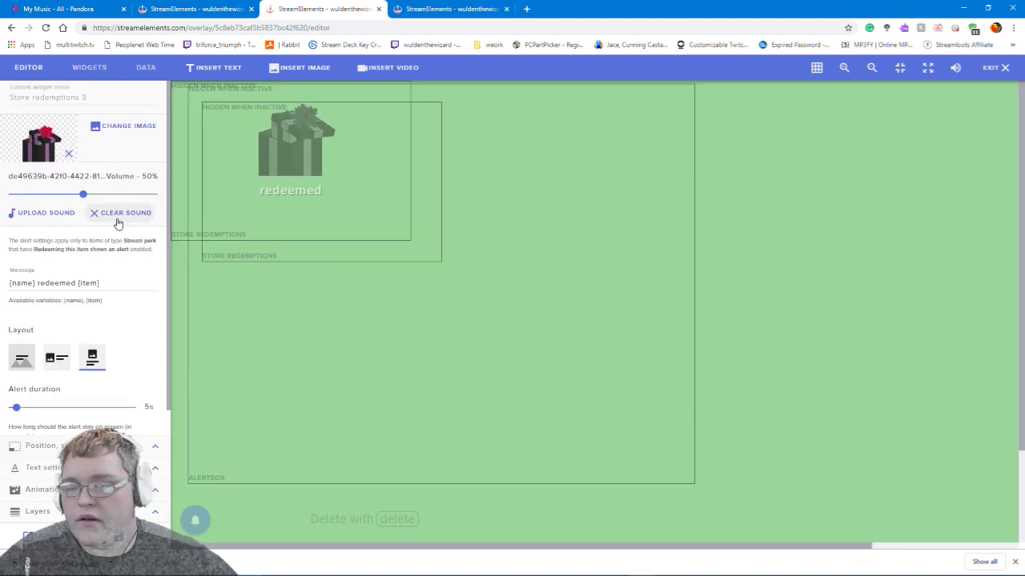
pyautogui.click(119, 218)
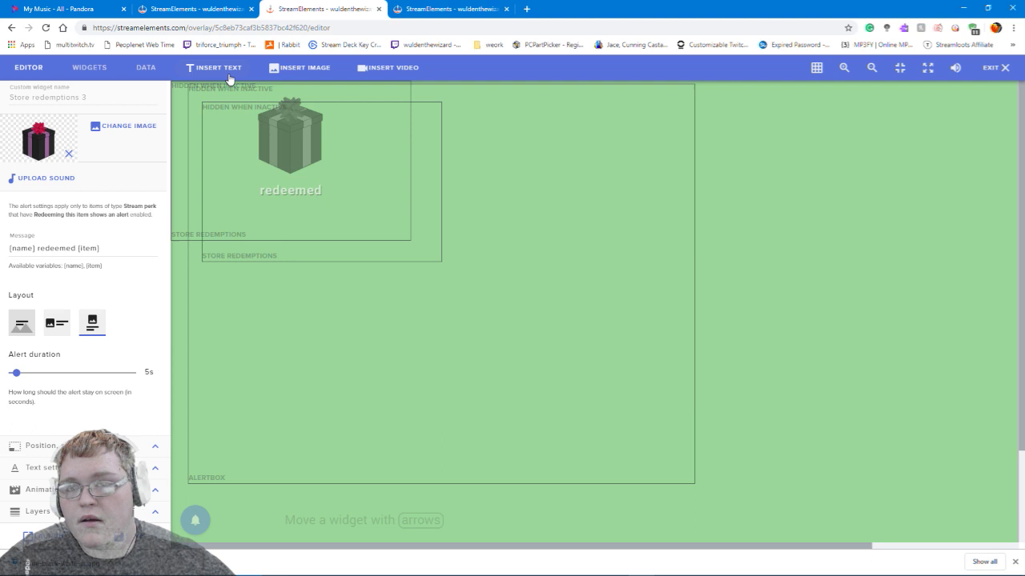
pyautogui.click(146, 68)
pyautogui.click(89, 67)
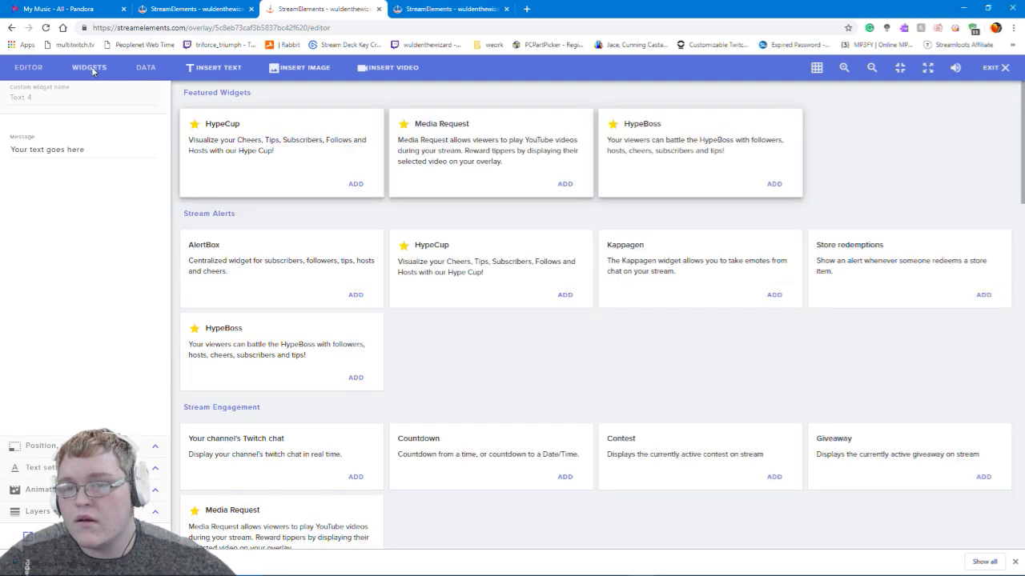
pyautogui.click(28, 69)
pyautogui.click(320, 190)
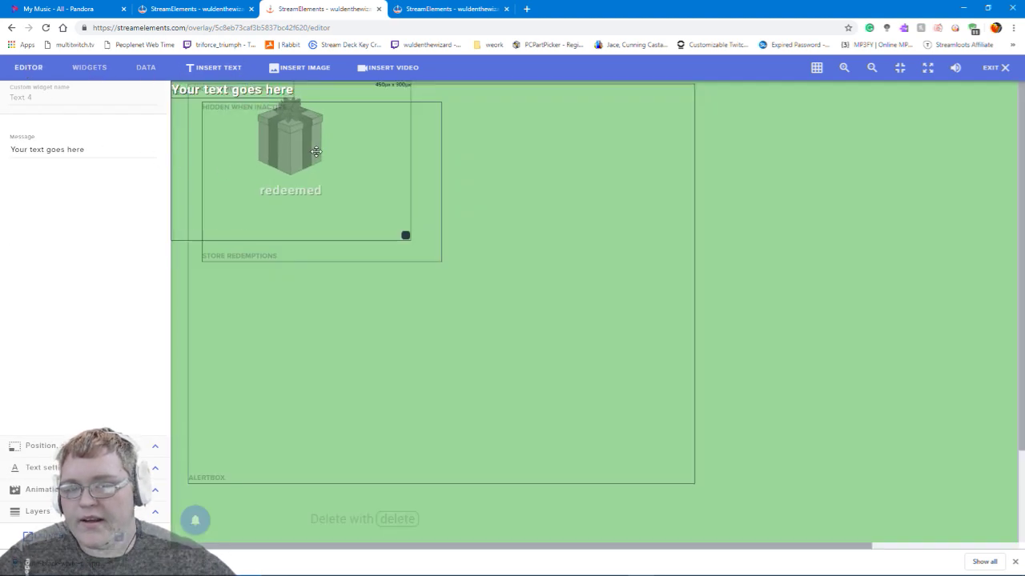
pyautogui.moveTo(354, 233); pyautogui.dragTo(354, 229)
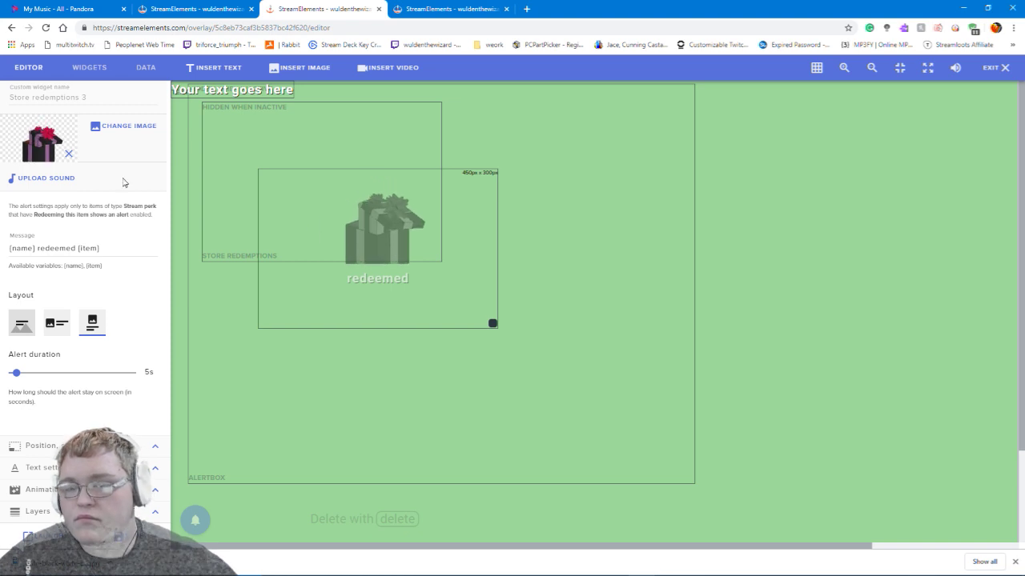
pyautogui.press('Delete')
pyautogui.click(324, 221)
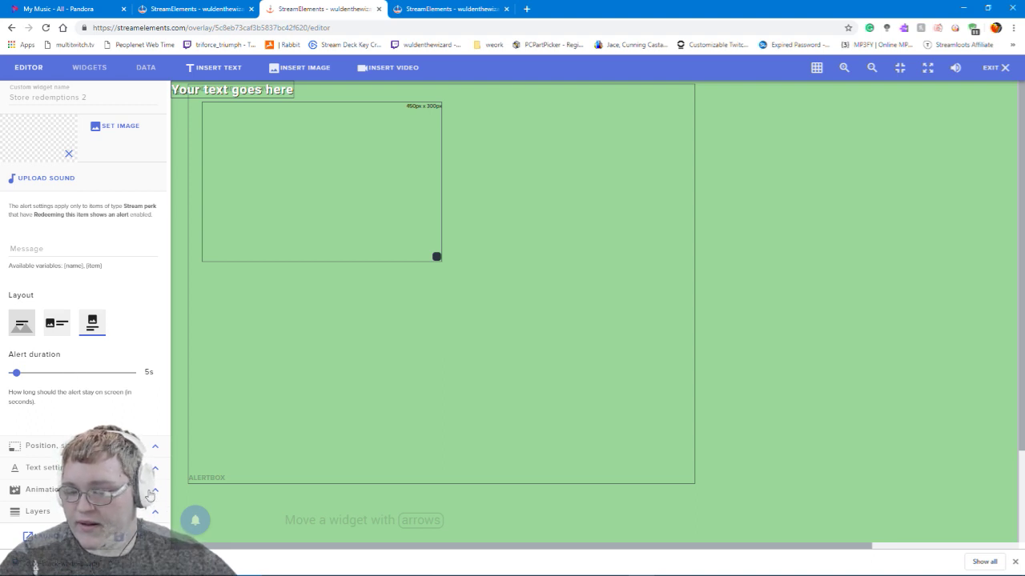
pyautogui.click(154, 491)
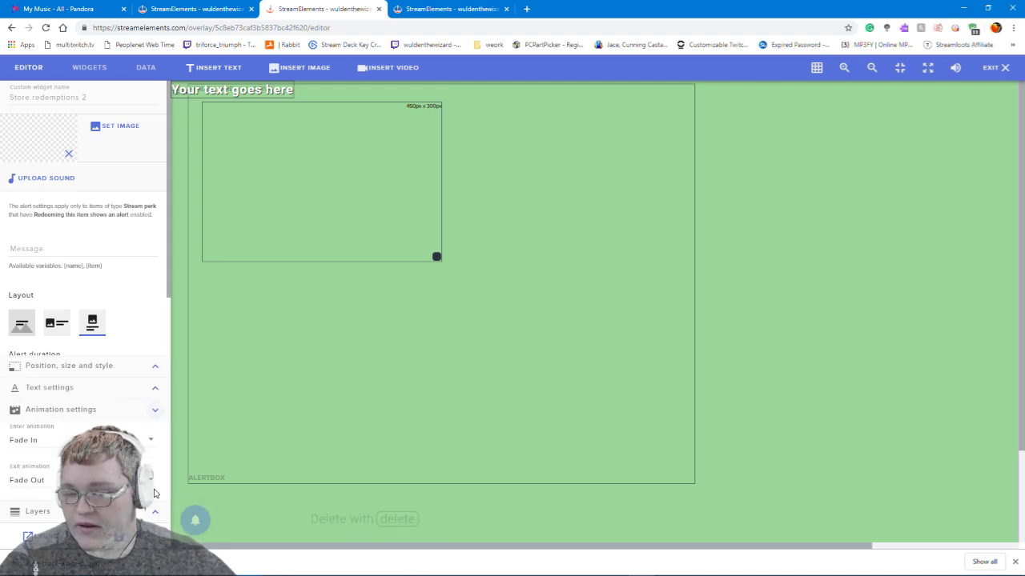
pyautogui.click(157, 369)
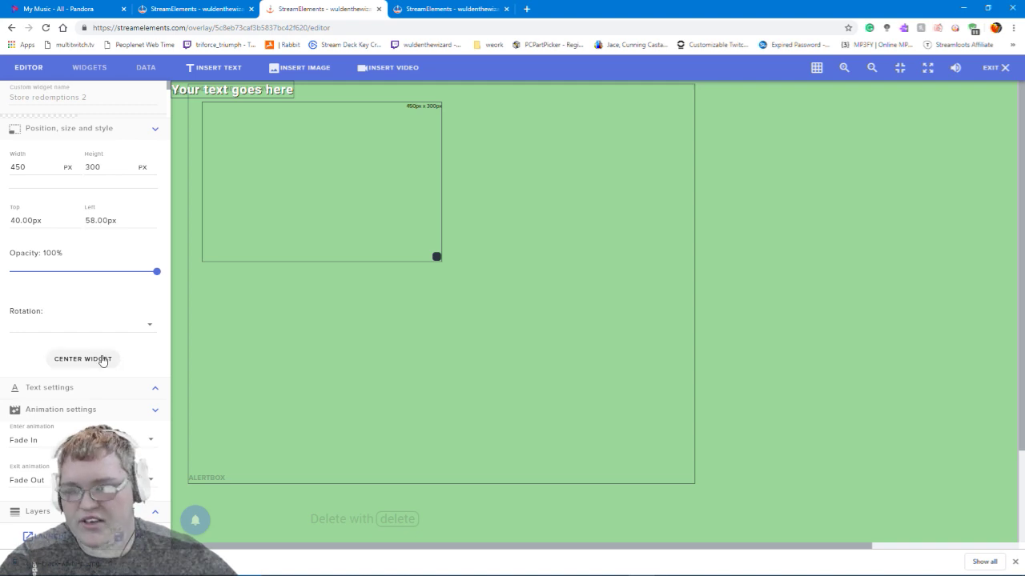
pyautogui.click(156, 129)
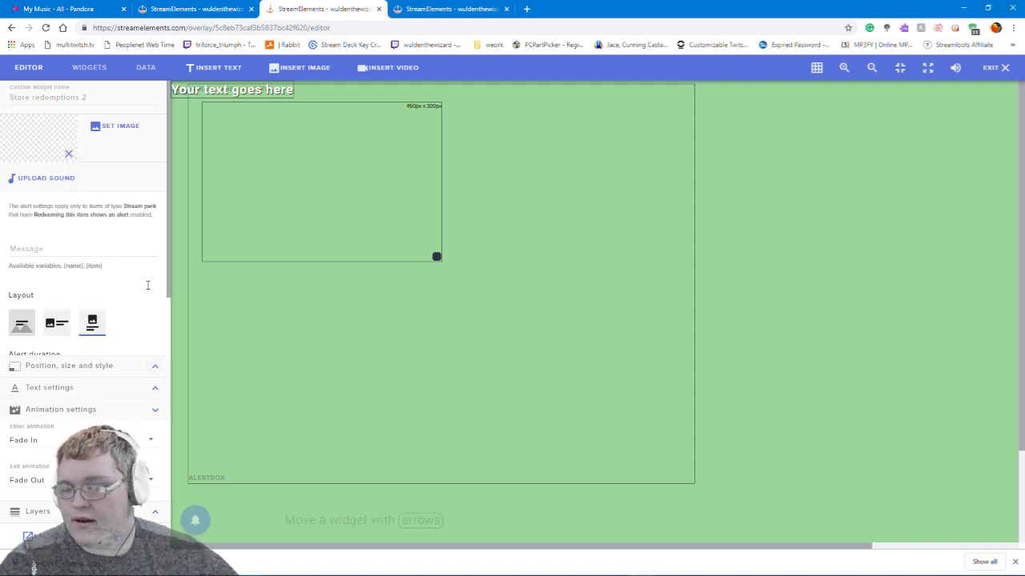
pyautogui.click(158, 513)
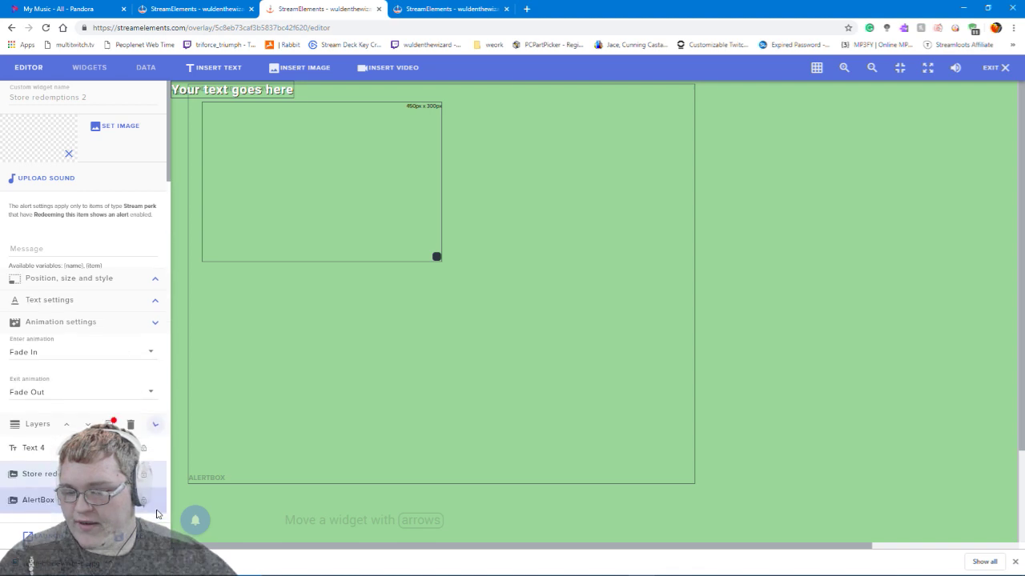
pyautogui.click(154, 422)
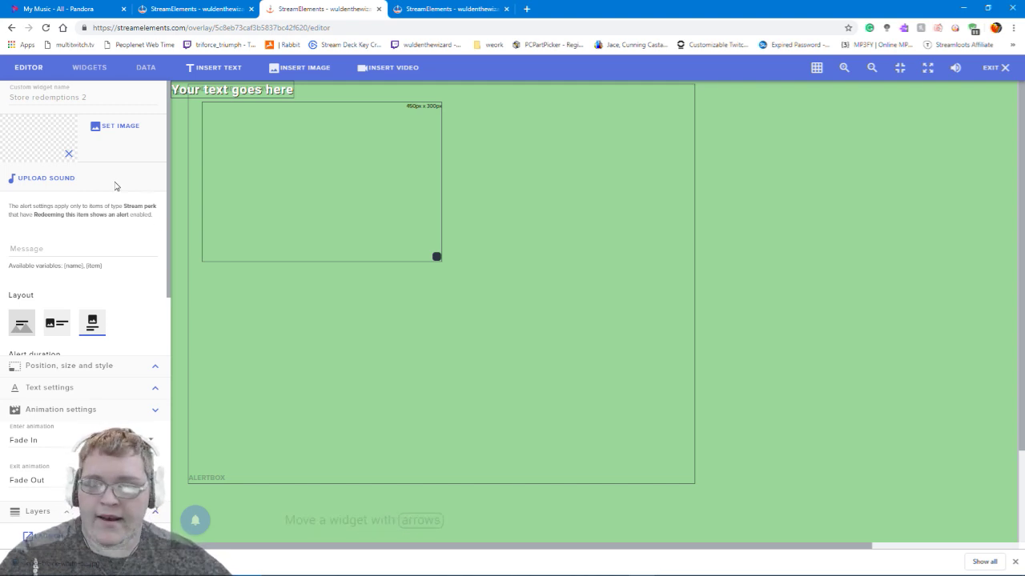
pyautogui.click(204, 86)
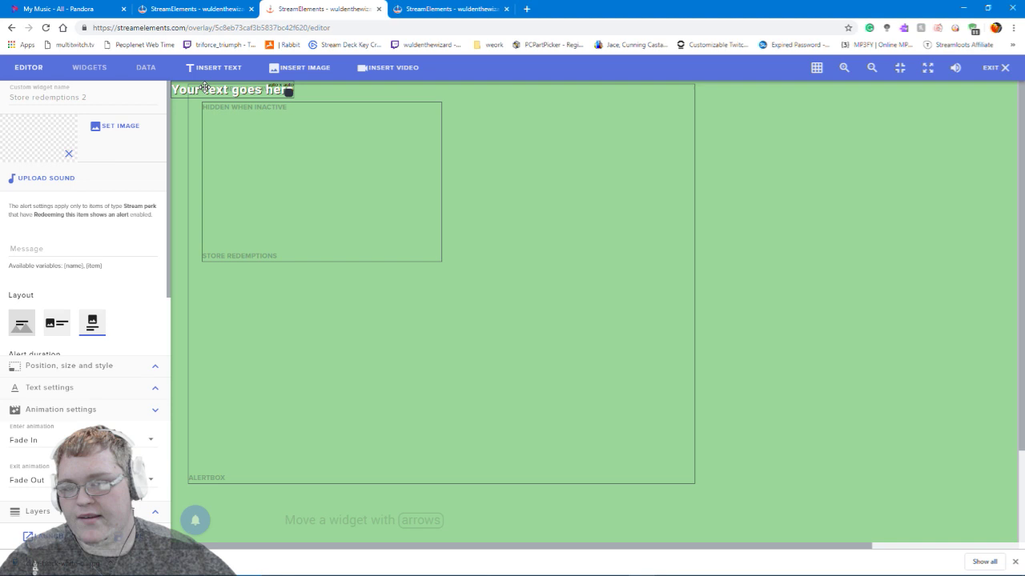
pyautogui.press('Delete')
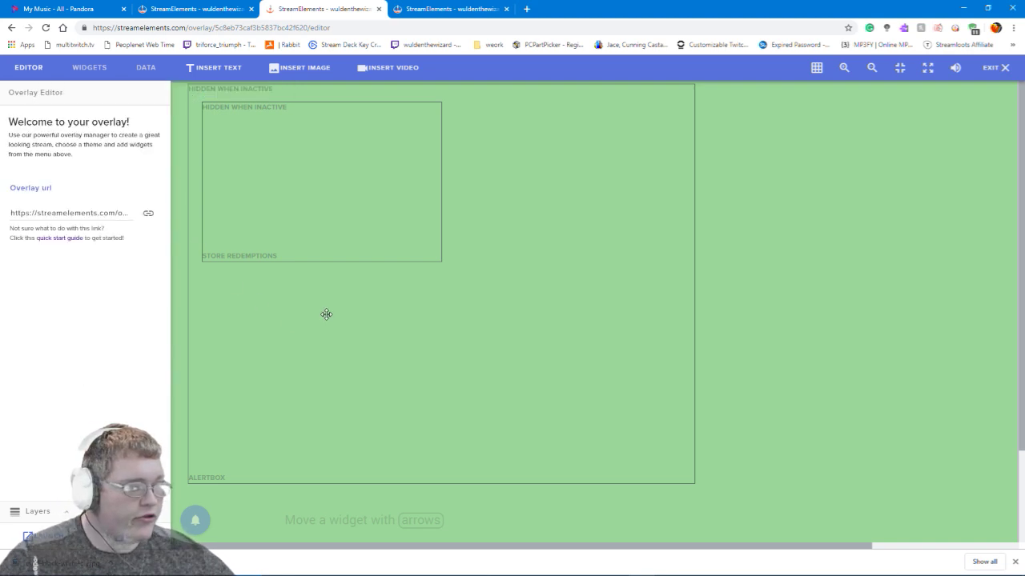